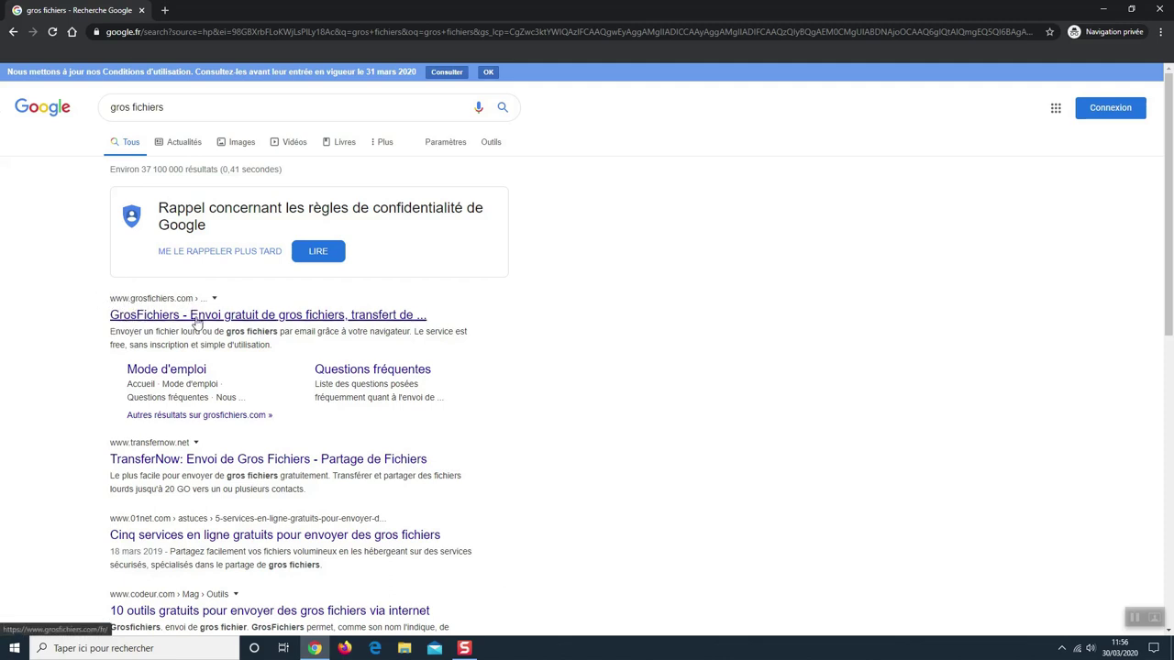
Step: Open the 'GrosFichiers - Envoi gratuit de gros fichiers' result from Google Search
left_click(197, 316)
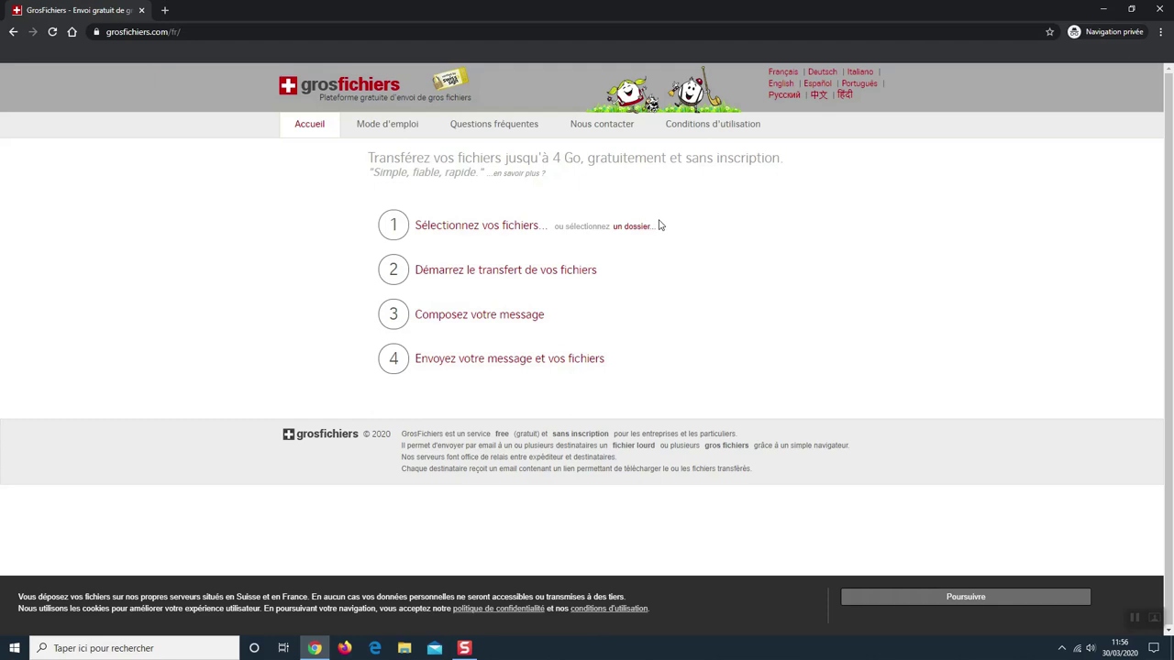
Step: Add the video Résultat vidéo cours.mp4 (53.1 Mo) from the Vidéos folder to the transfer
left_click(451, 230)
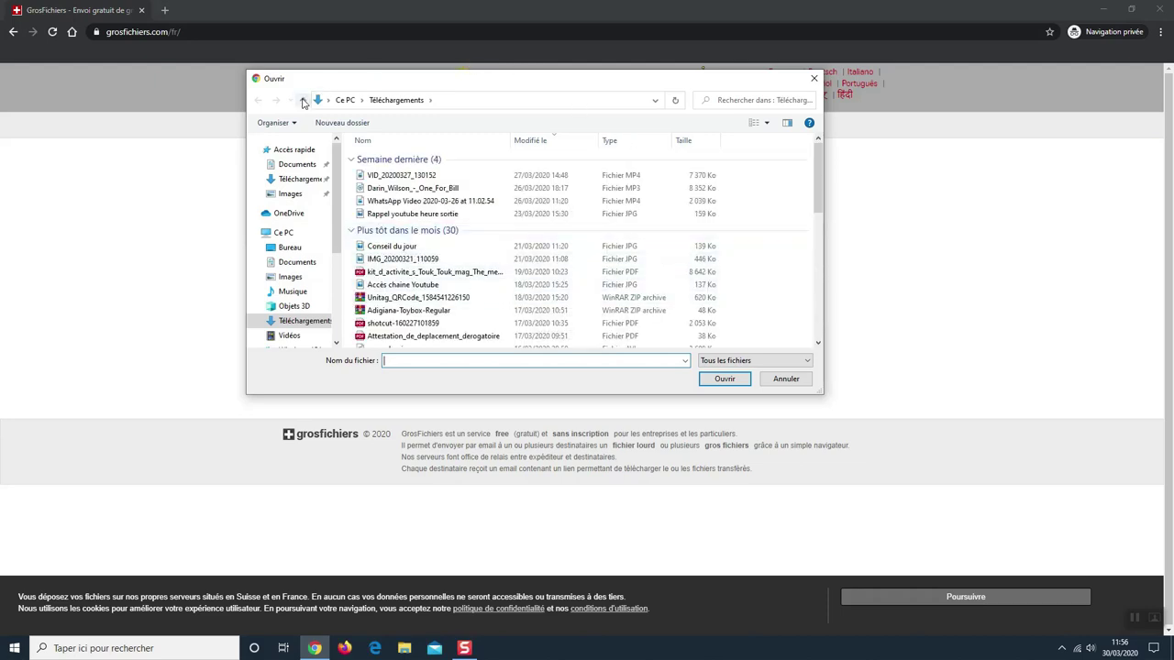
left_click(295, 262)
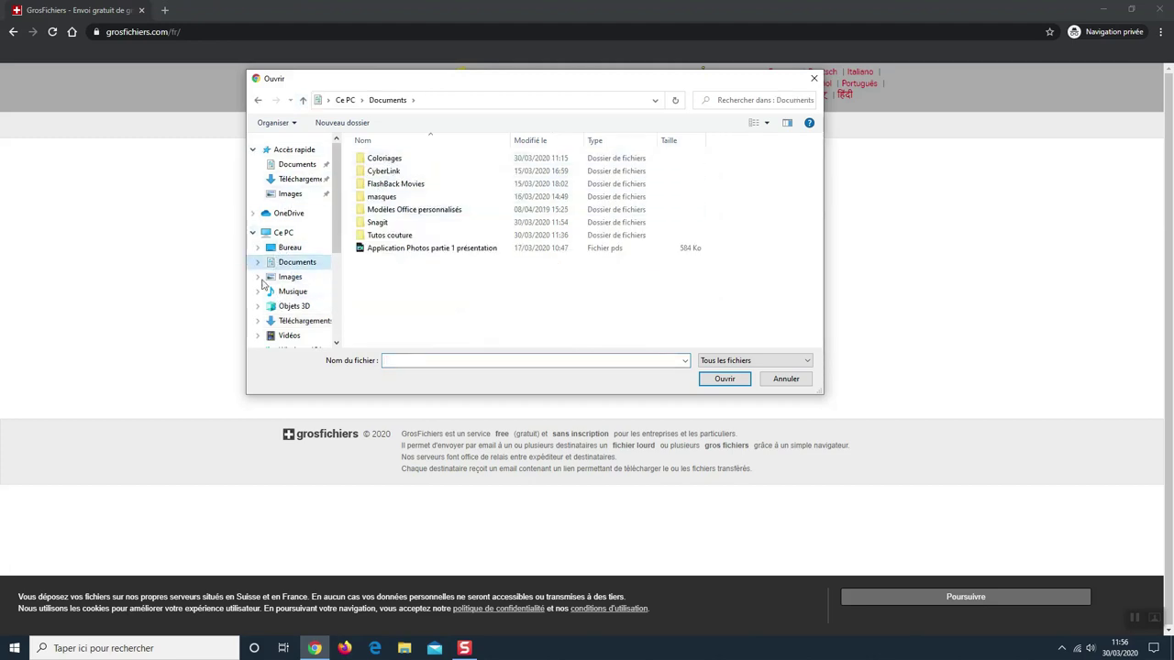
left_click(289, 338)
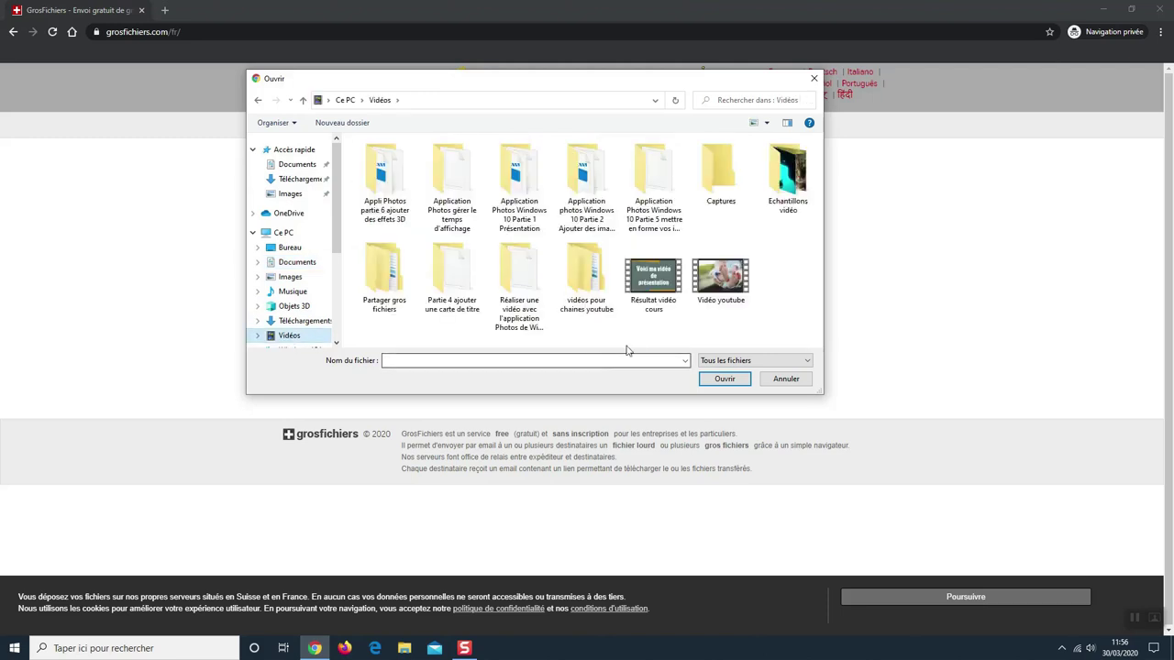
double_click(656, 286)
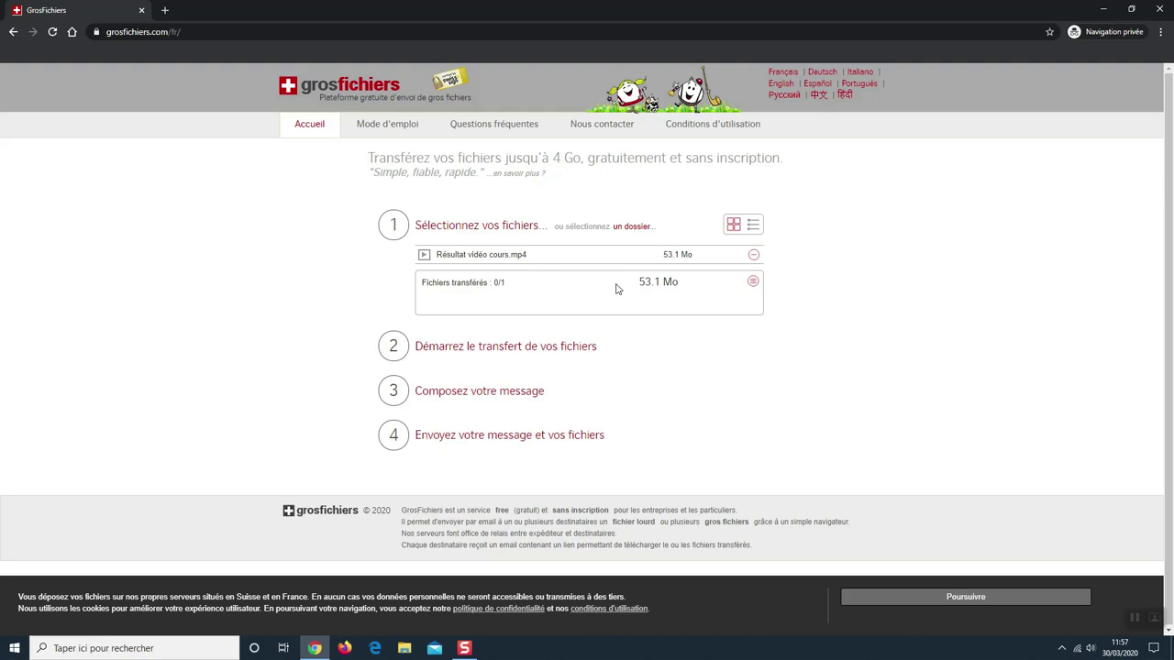
left_click(633, 227)
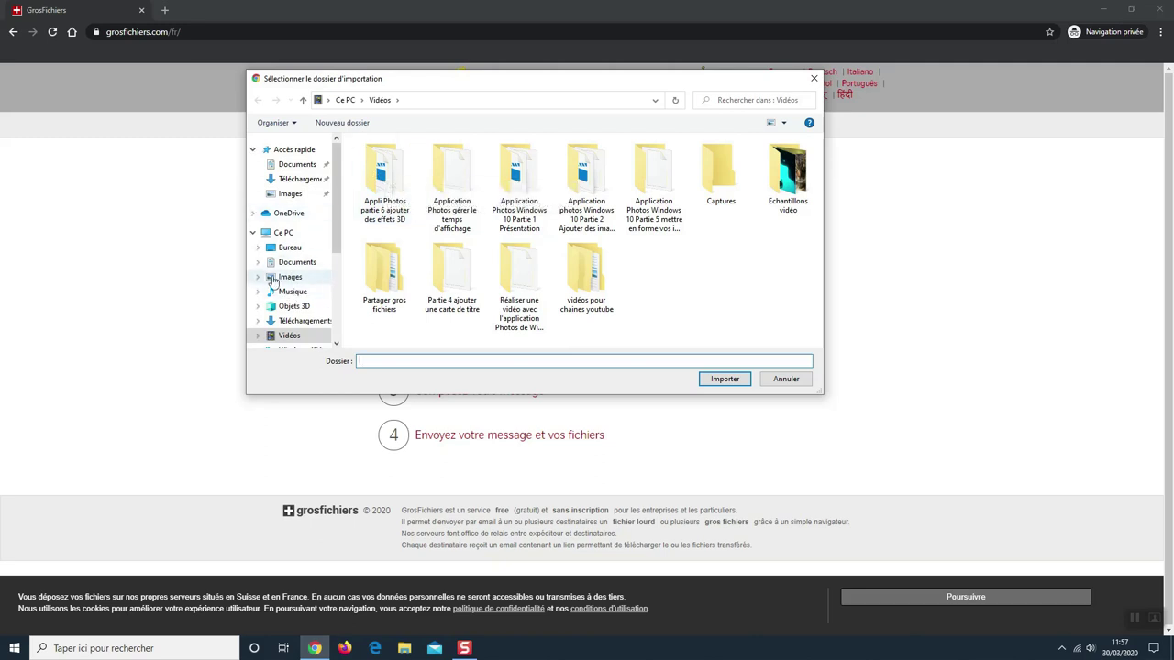
Step: Import the 43 images from the Images folder's échantillons d'image folder and confirm
left_click(272, 280)
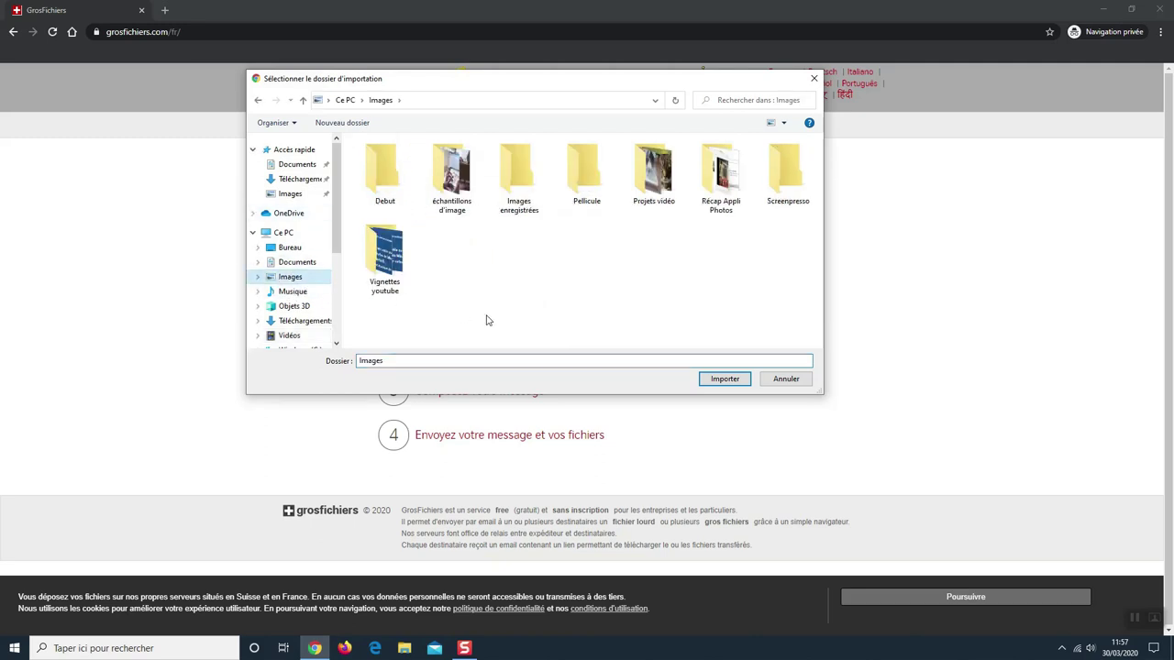
left_click(461, 162)
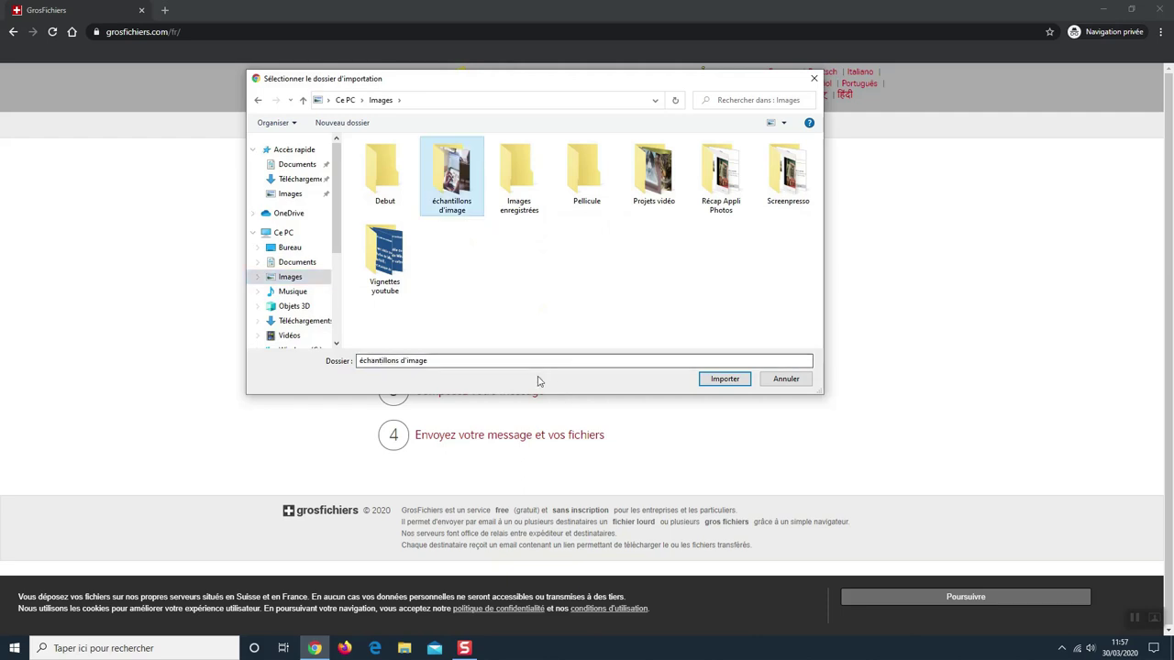
left_click(723, 379)
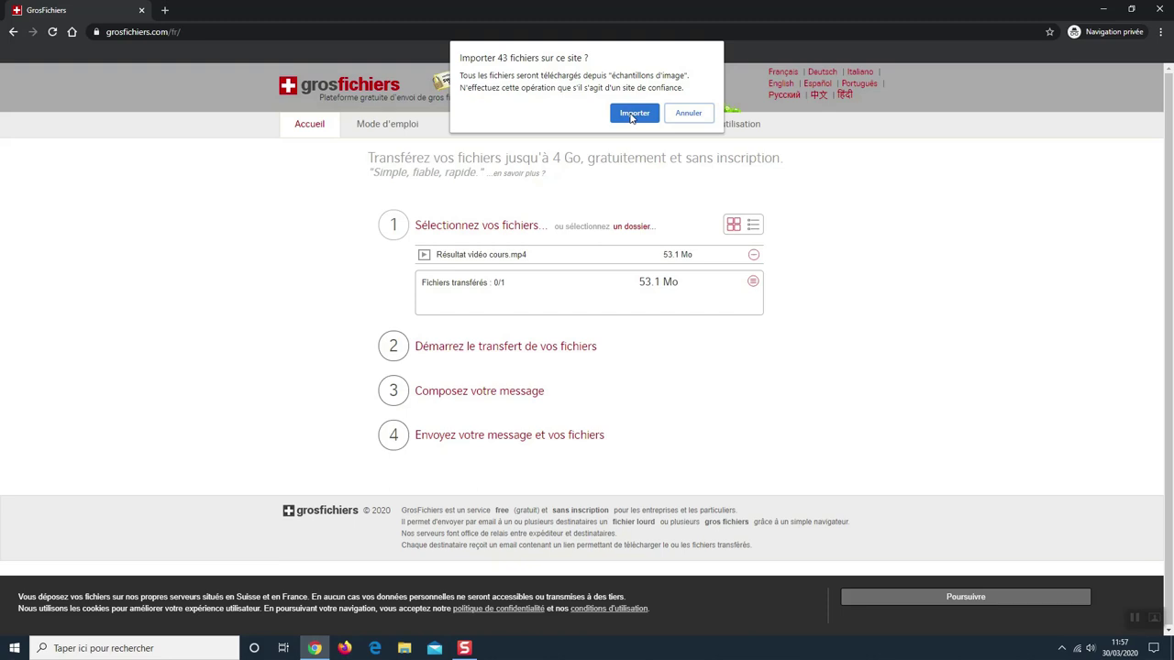
left_click(633, 114)
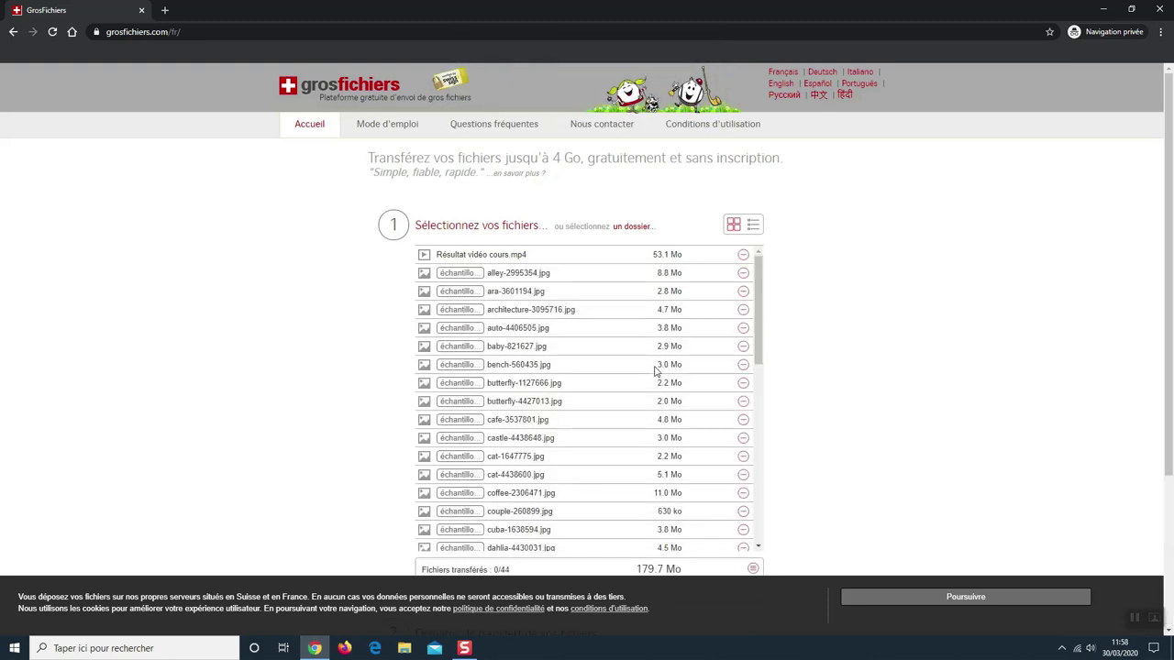
scroll(620, 348, "down", 1)
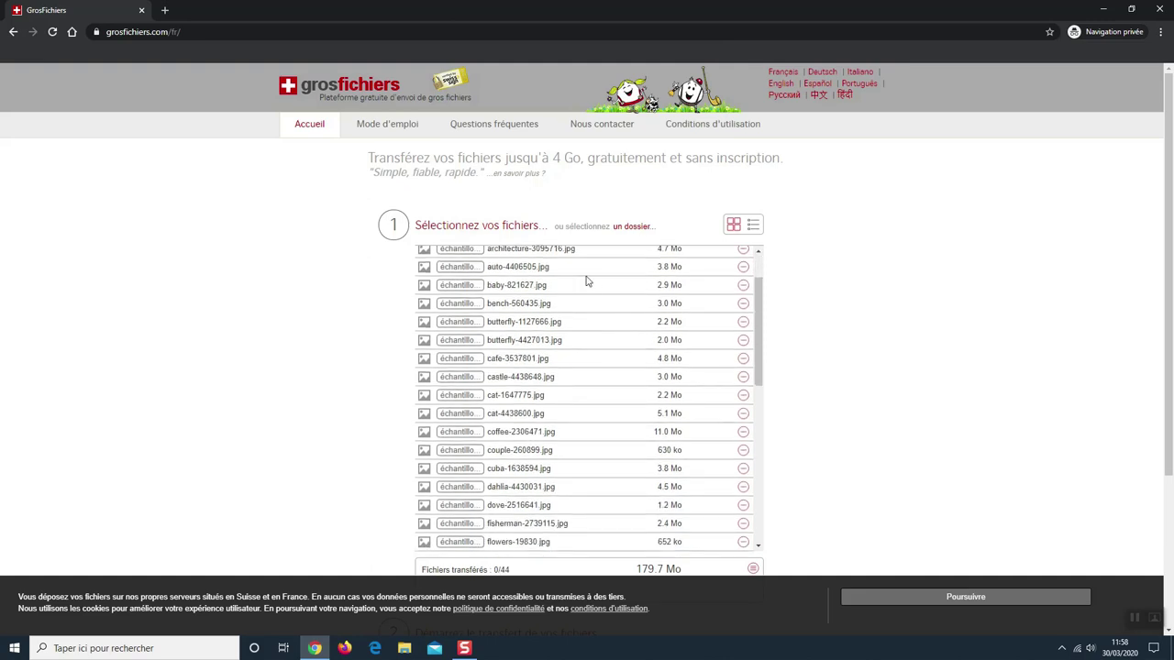
scroll(585, 303, "down", 9)
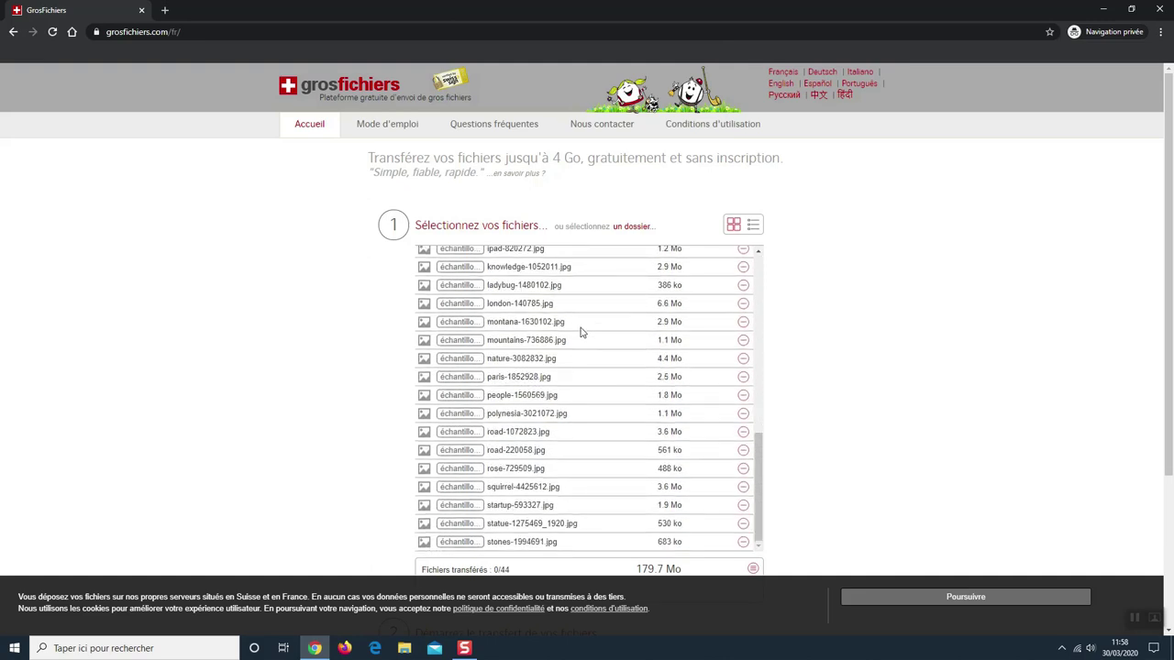
scroll(527, 468, "up", 3)
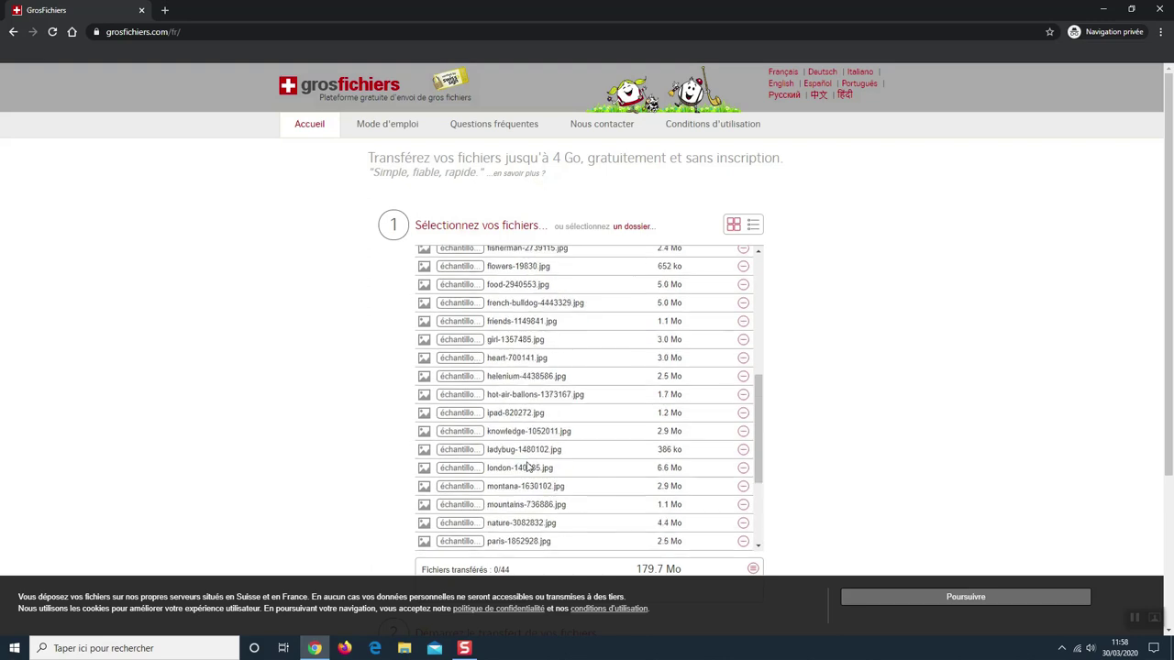
scroll(527, 468, "up", 6)
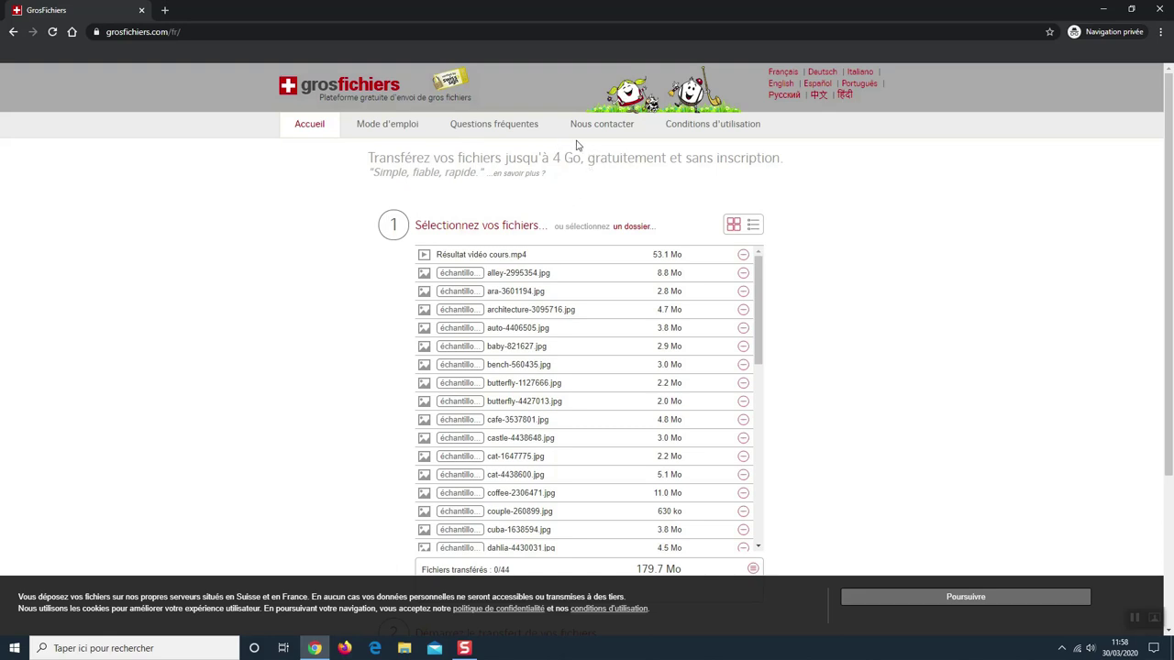
scroll(571, 201, "down", 5)
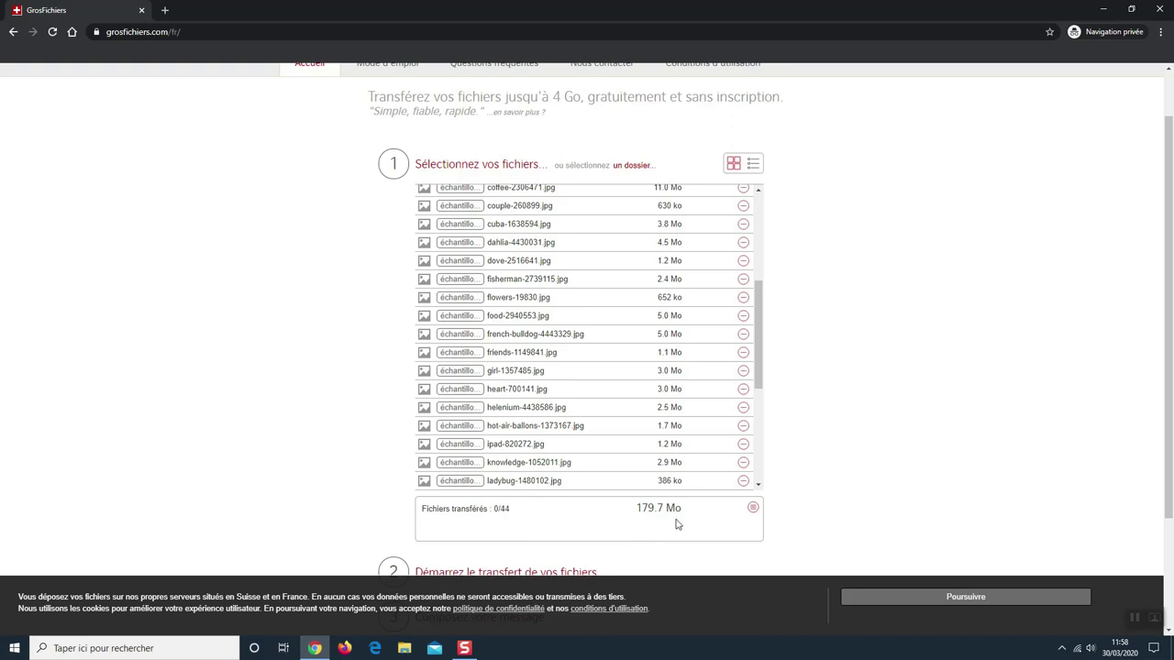
scroll(677, 523, "down", 5)
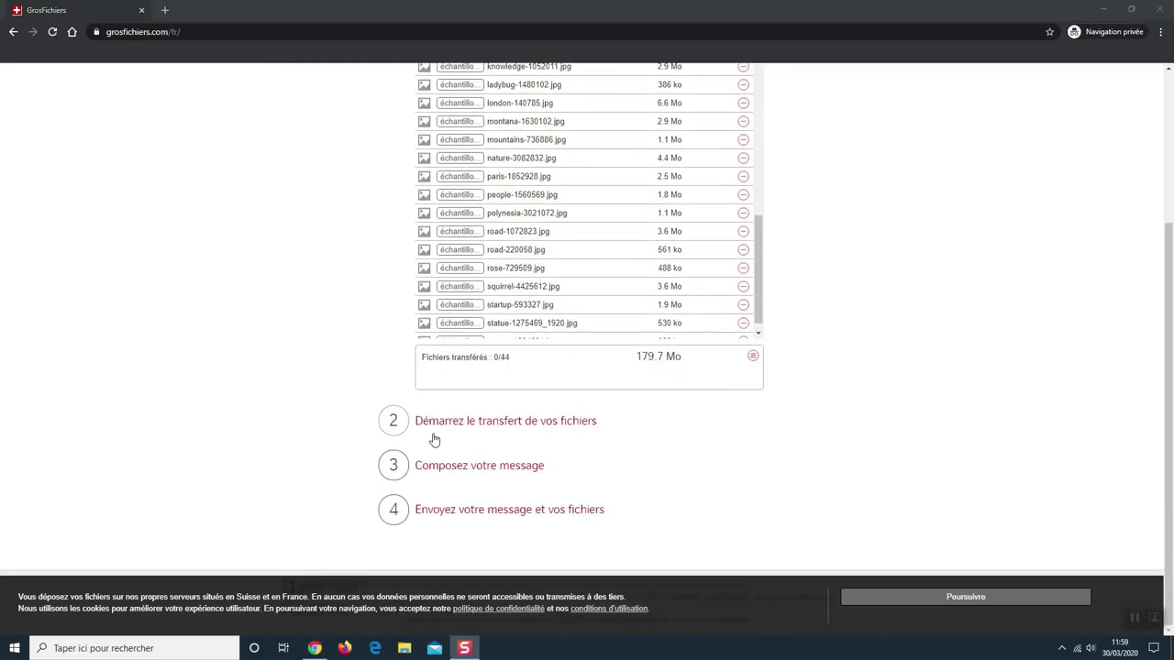
Step: Upload all 44 files (179.7 Mo) to 100%, then open the message form
left_click(518, 427)
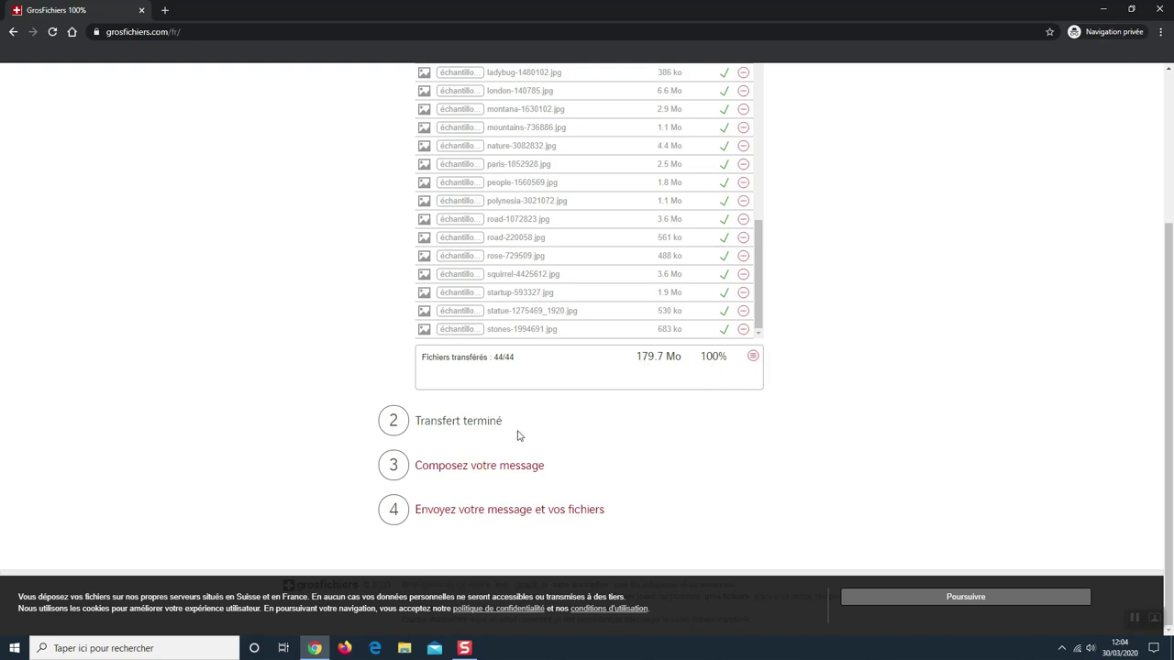
left_click(445, 477)
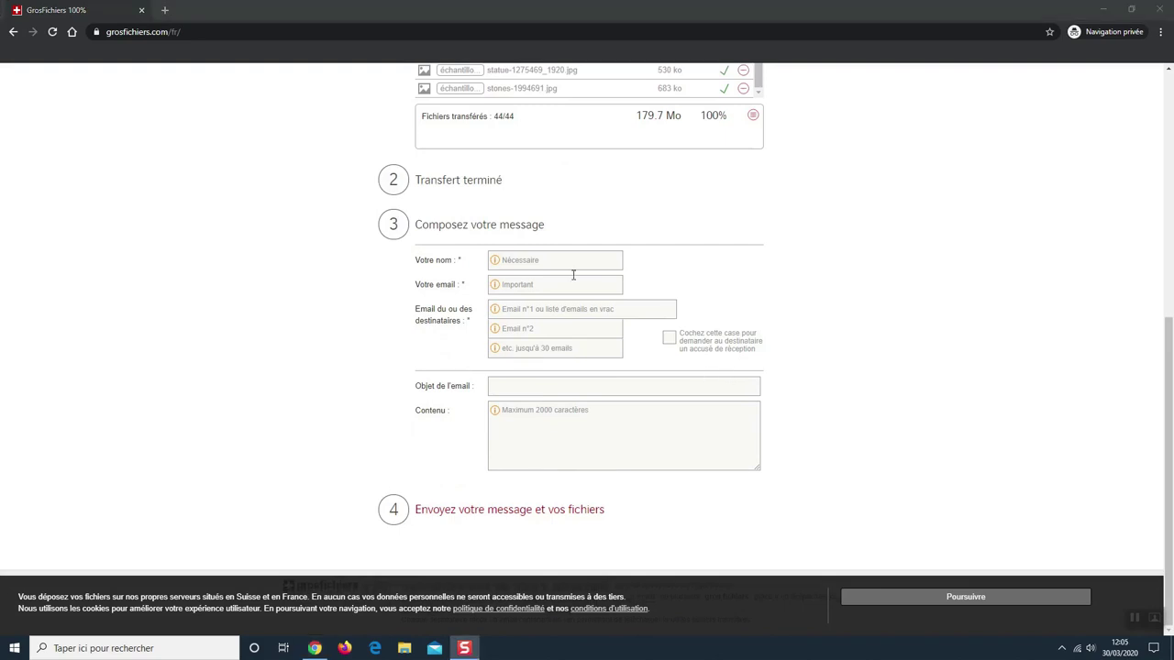
Step: Enter the sender's name and e-mail address, and the recipient's YOPmail address
left_click(530, 260)
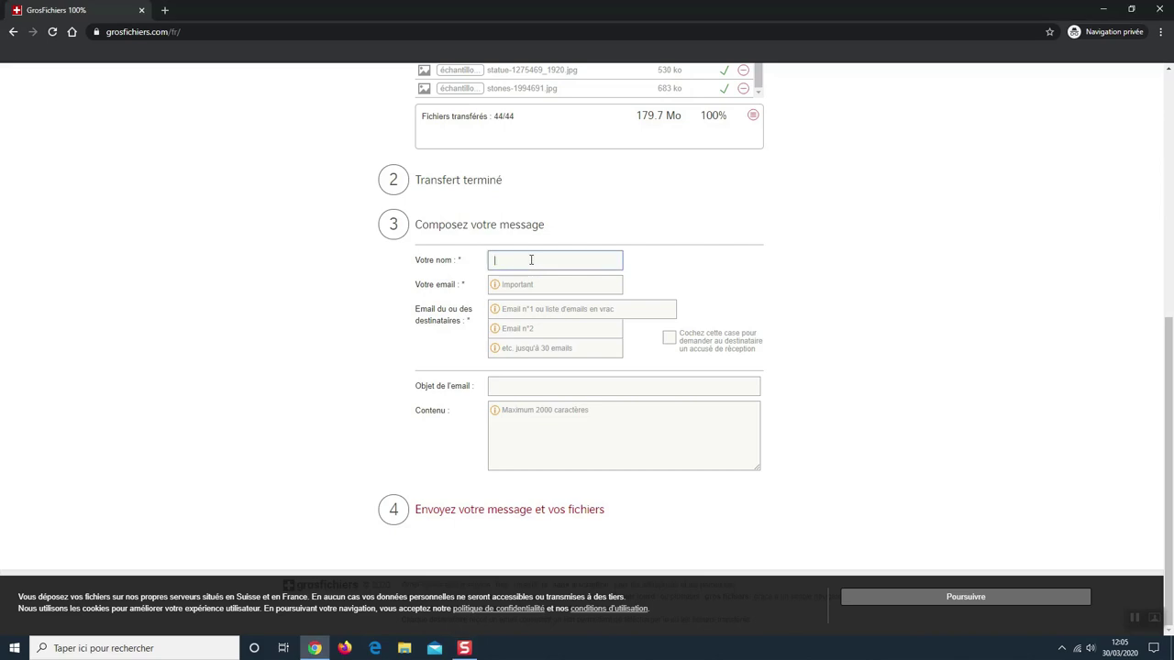
type("nathalie")
key("Tab")
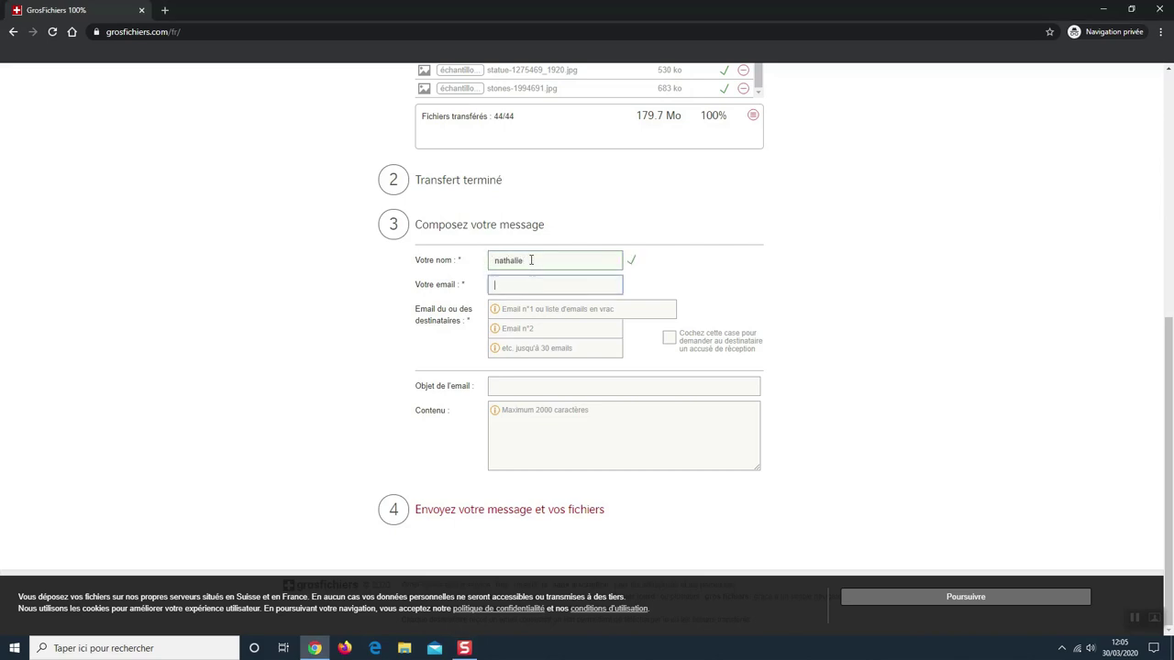
key("Tab")
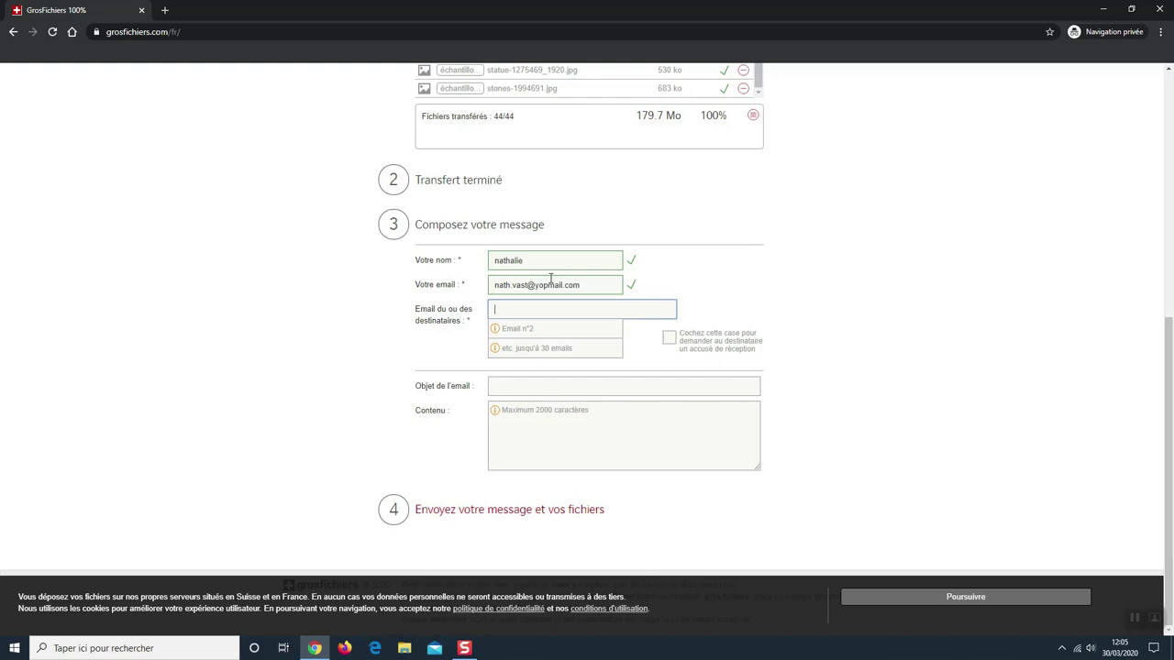
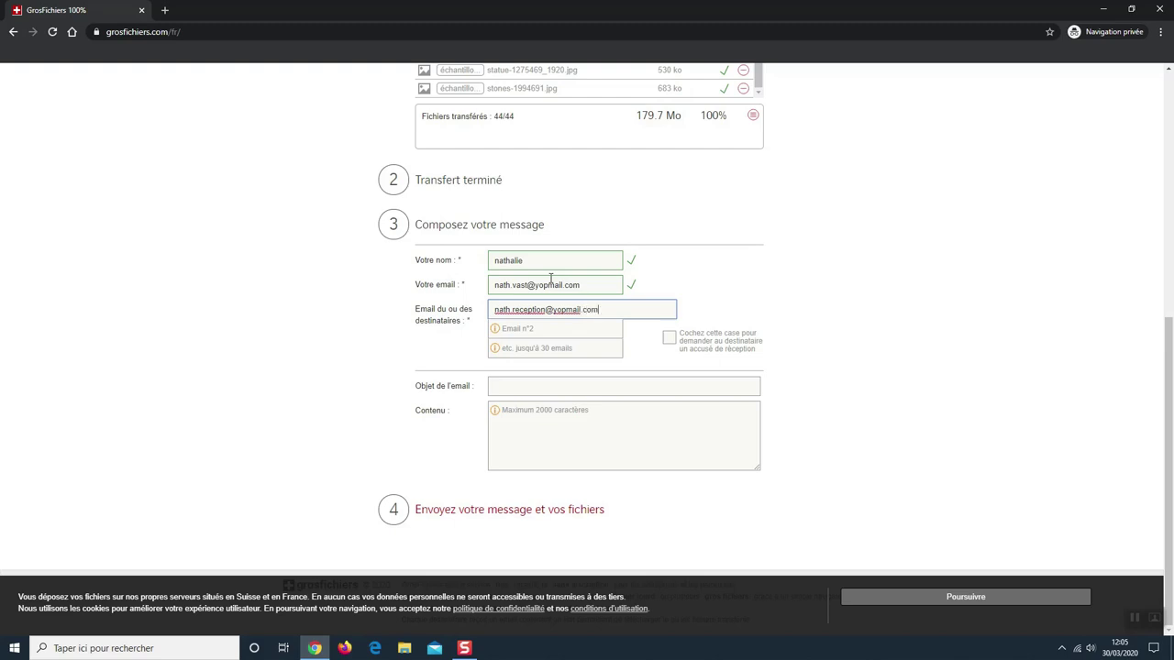
Step: Set the subject to 'test envoi' and the message to 'Coucou voici des images et une vidéo'
left_click(541, 387)
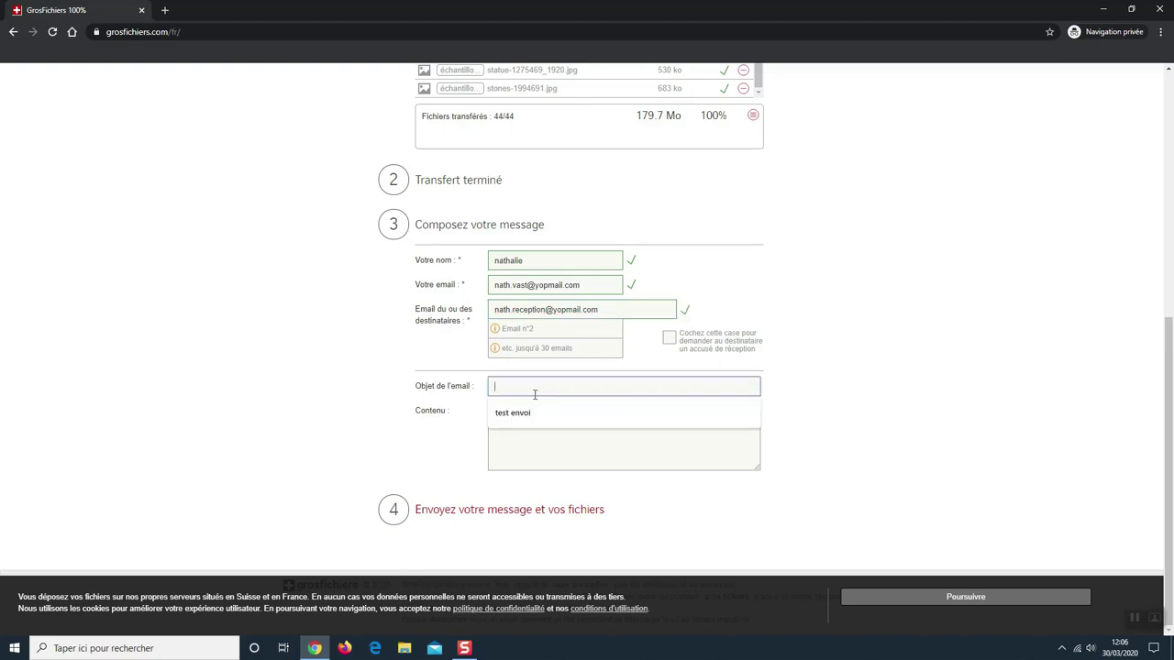
left_click(529, 413)
left_click(557, 410)
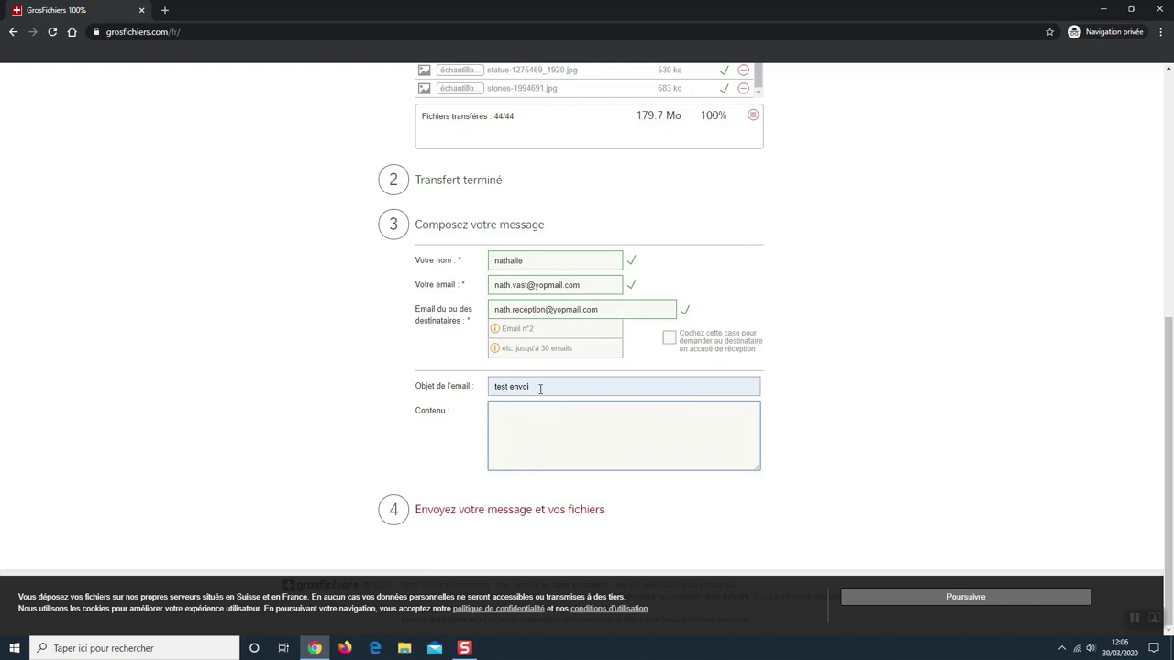
type("Coucou voici des images vid")
key("BackSpace")
type("et une vidé")
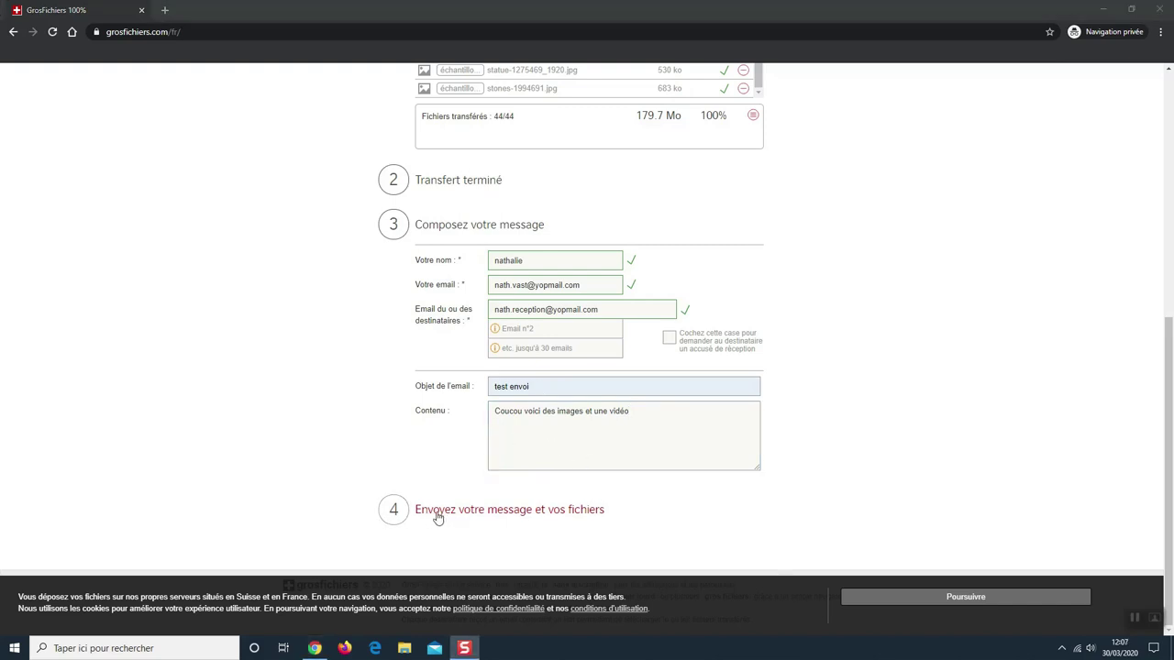
Step: Send the message with the files and view the download link on the confirmation page
left_click(535, 509)
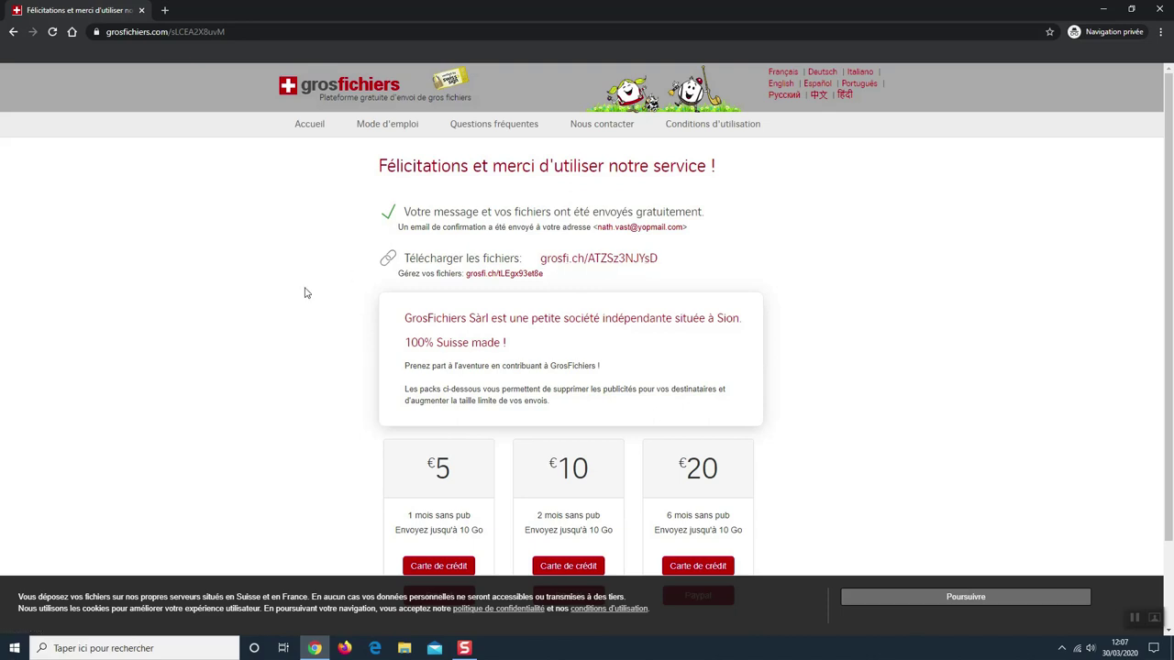
scroll(789, 302, "down", 1)
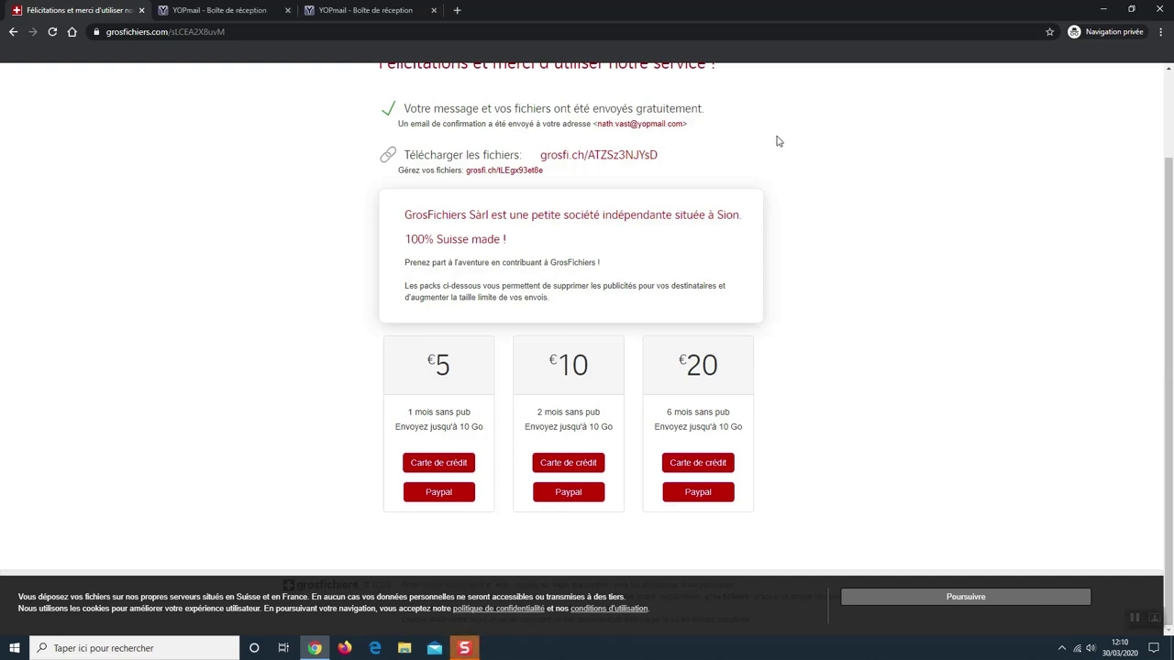
Step: Check the recipient's YOPmail inbox for the 'test envoi' message, its download link and file list
left_click(201, 11)
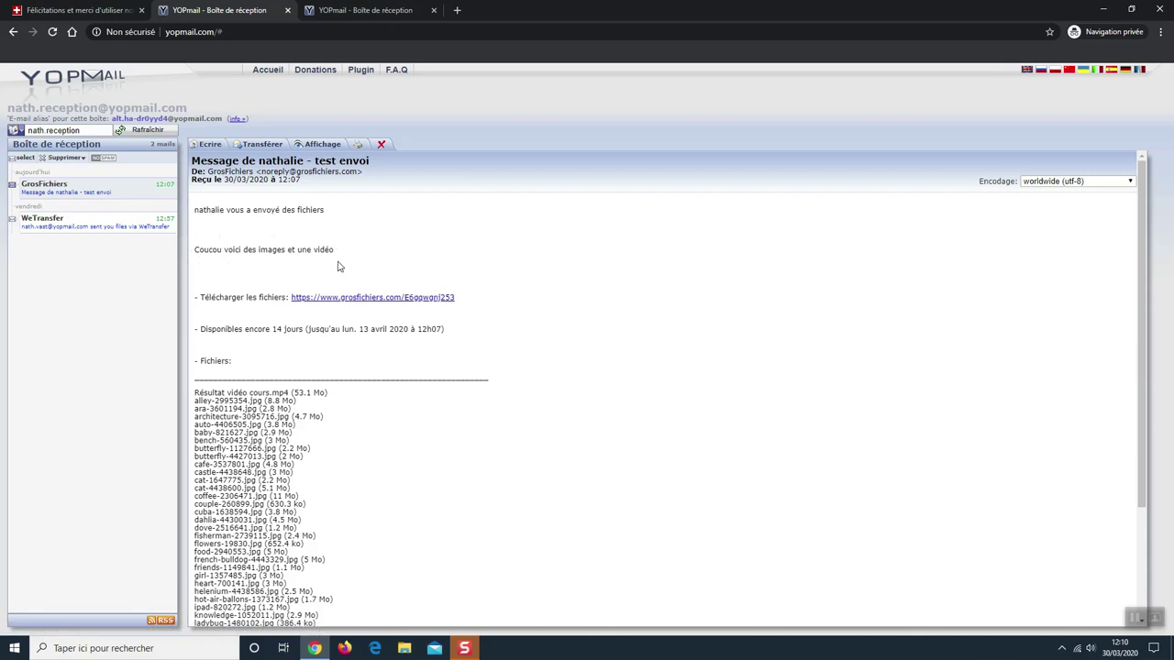
scroll(292, 381, "down", 3)
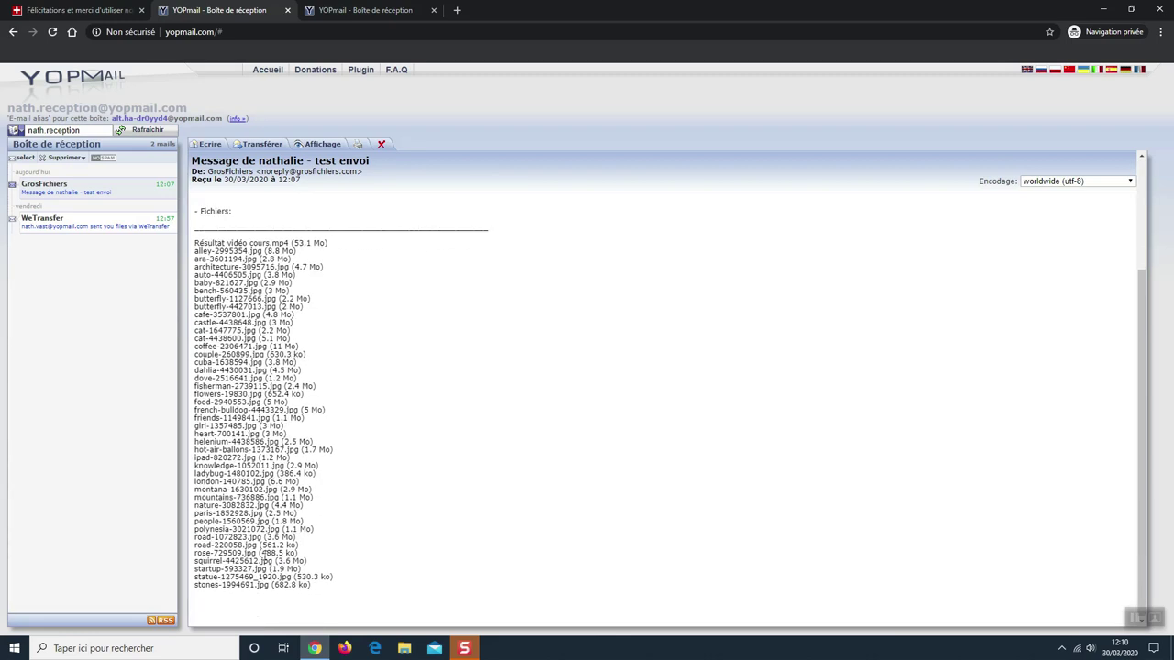
scroll(270, 571, "up", 3)
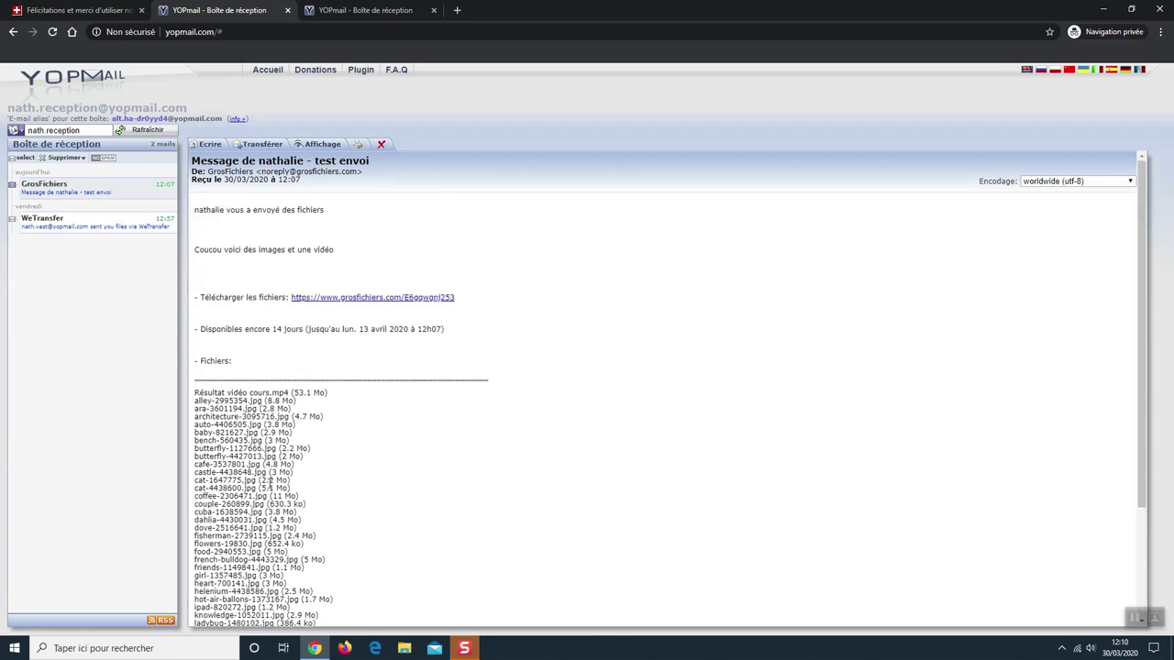